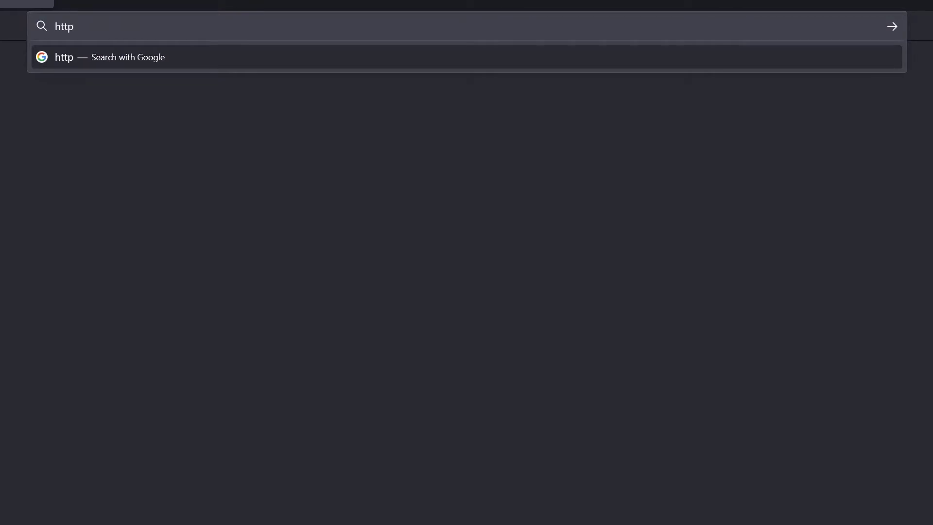
{"action": "type", "text": "s://a"}
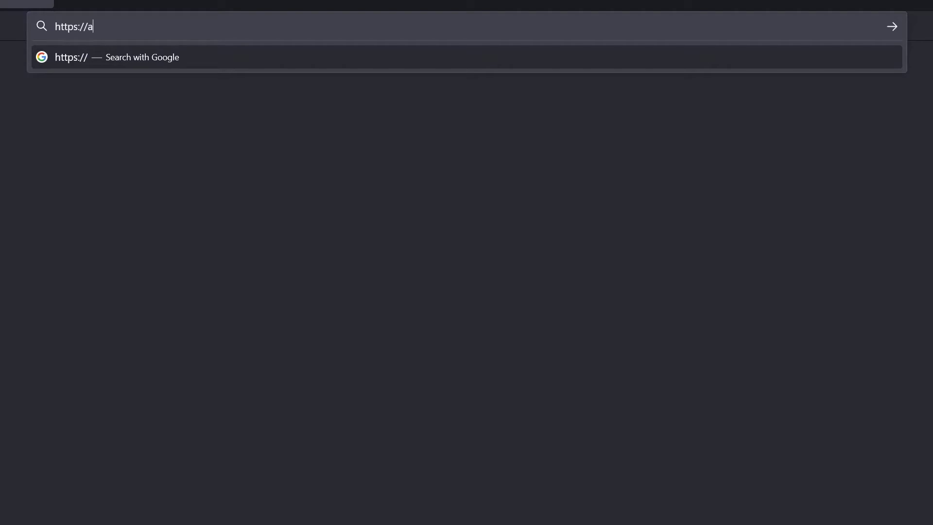
{"action": "type", "text": "agso"}
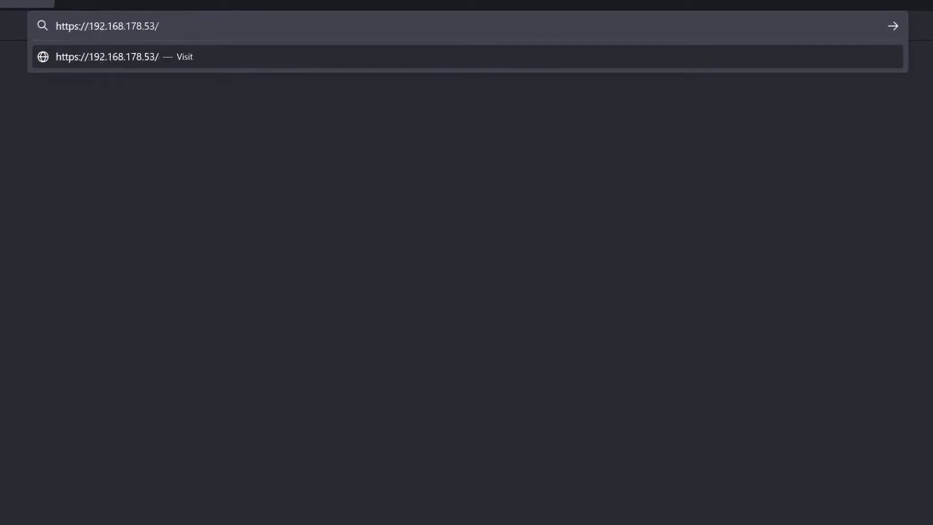
{"action": "type", "text": "config"}
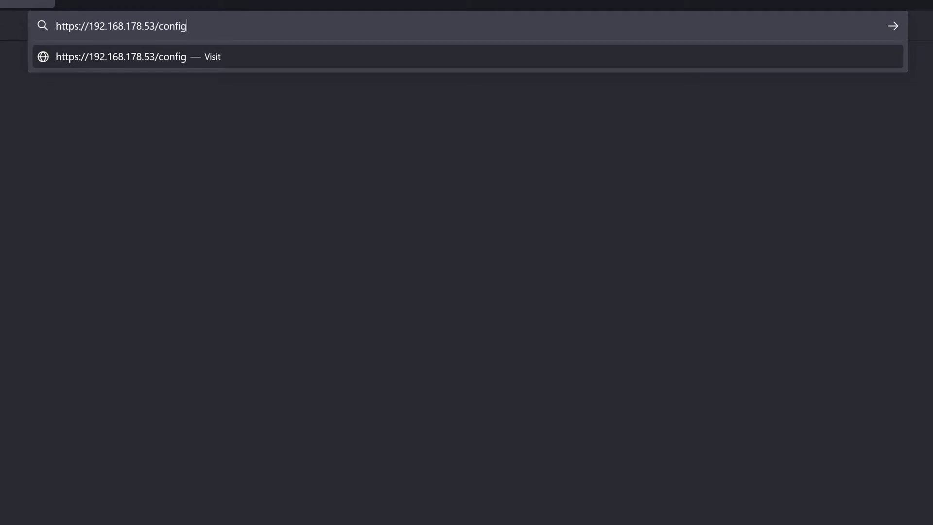
{"action": "type", "text": "/"}
{"action": "key", "text": "Return"}
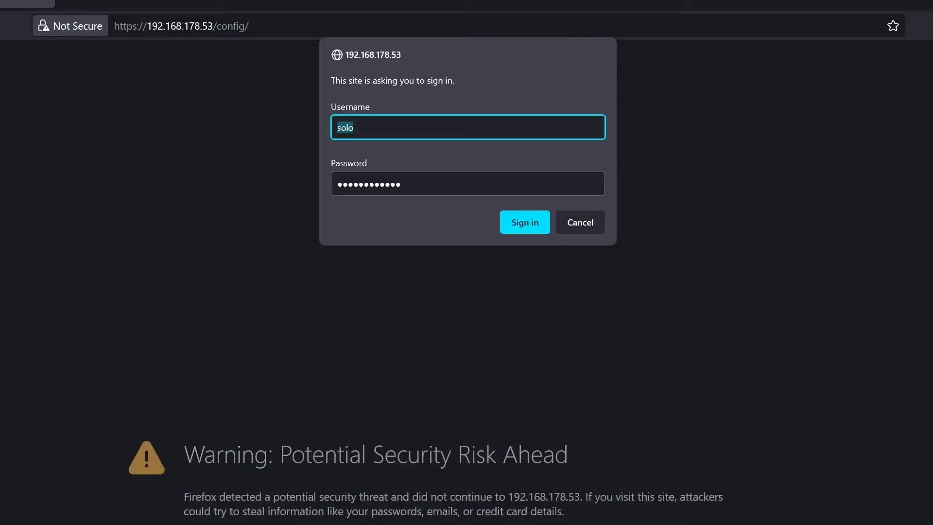
{"action": "left_click", "coordinate": [541, 218]}
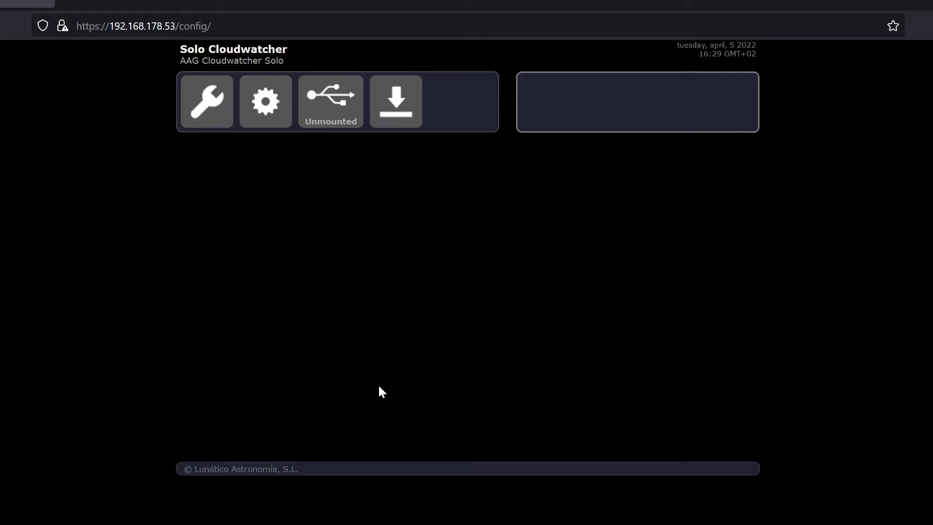
Reload the saved configuration, set units to °F & MPH, save, and return to the main menu
{"action": "left_click", "coordinate": [217, 111]}
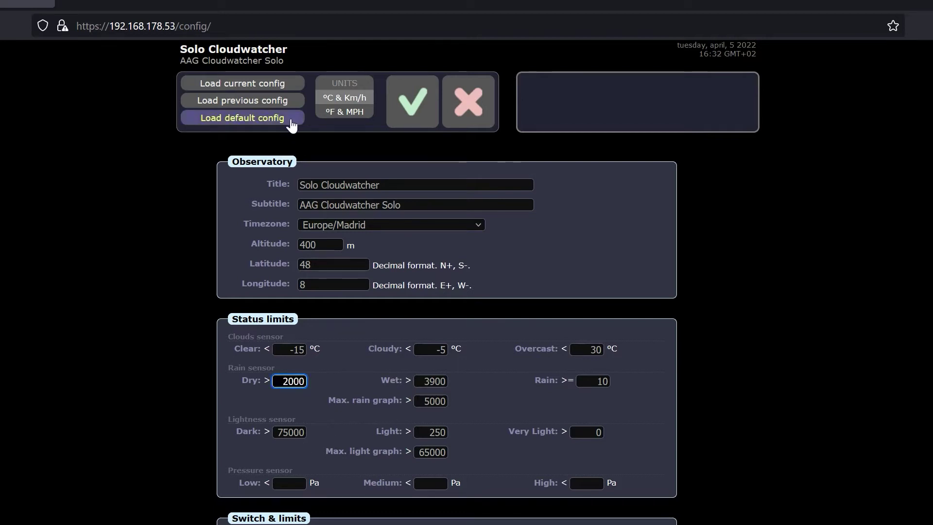
{"action": "left_click", "coordinate": [280, 87]}
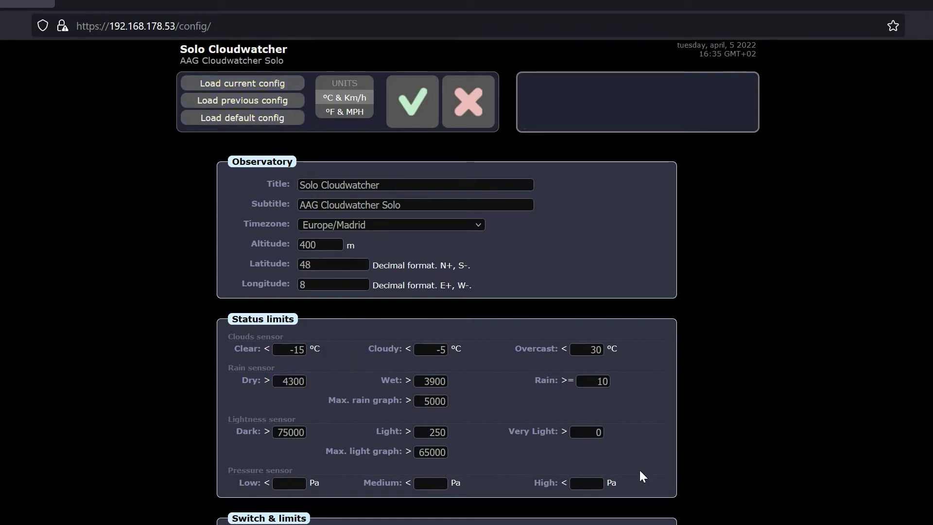
{"action": "left_click", "coordinate": [355, 113]}
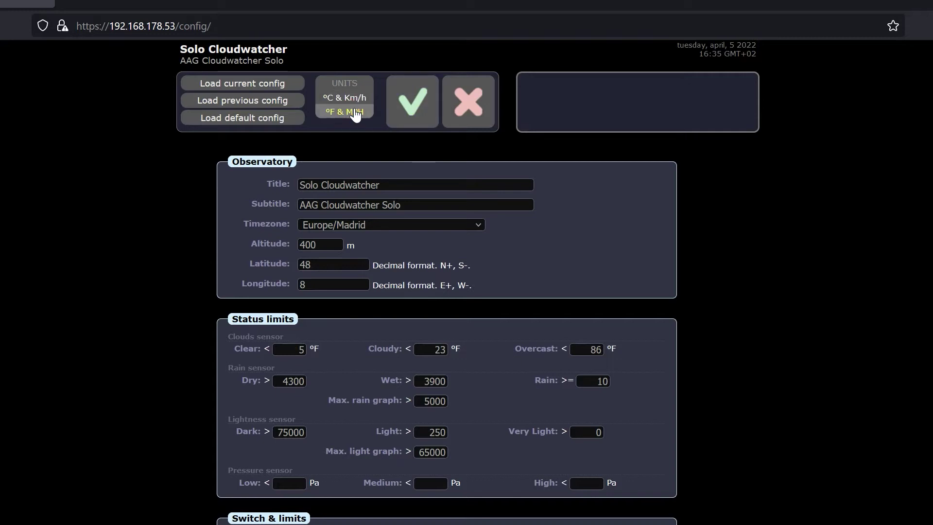
{"action": "left_click", "coordinate": [425, 106]}
{"action": "left_click", "coordinate": [481, 114]}
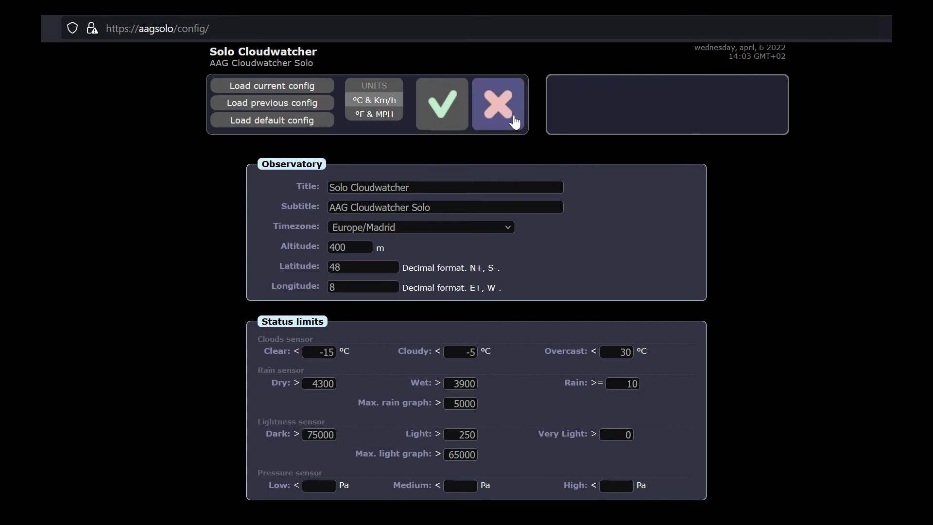
{"action": "left_click", "coordinate": [510, 115]}
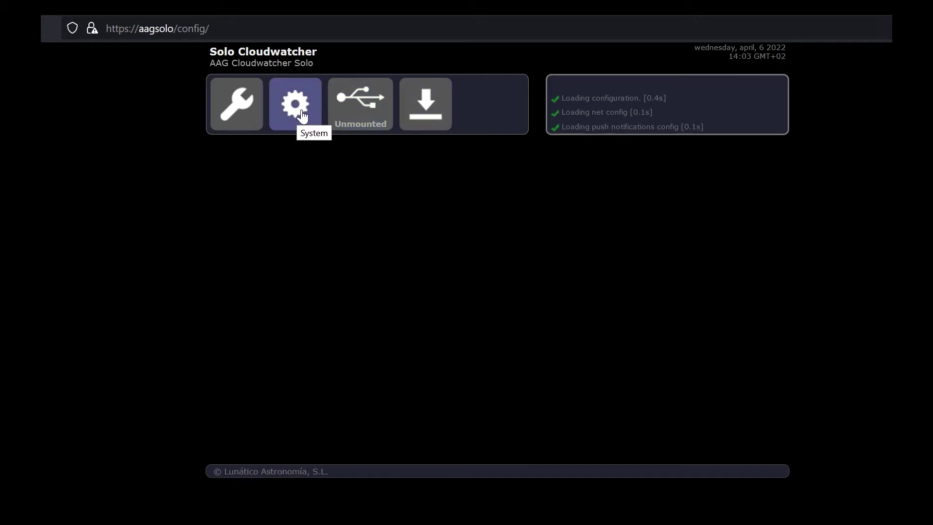
Leave the config form and go to the System page with password, reboot and shutdown controls
{"action": "left_click", "coordinate": [312, 119]}
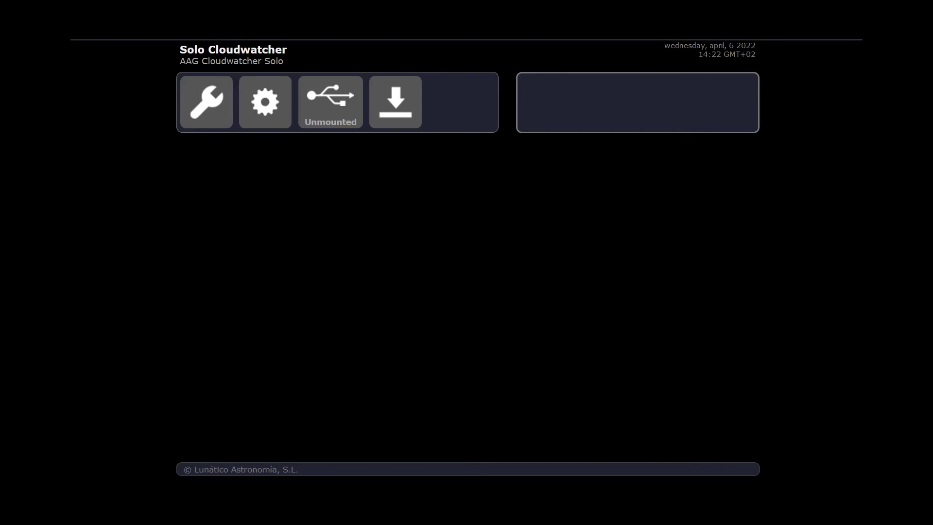
Confirm the USB drive shows Mounted, then unmount it via the 'Unmount USB?' confirmation
{"action": "left_click", "coordinate": [345, 121]}
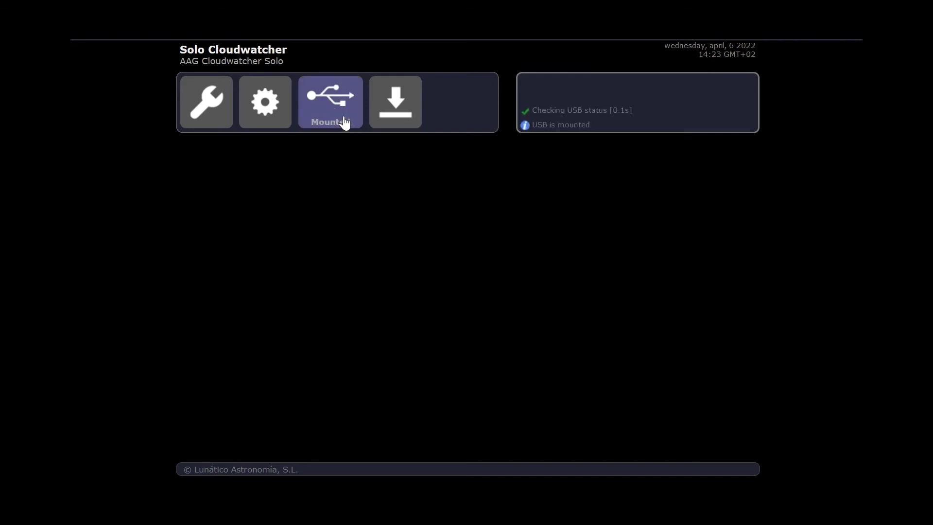
{"action": "left_click", "coordinate": [340, 119]}
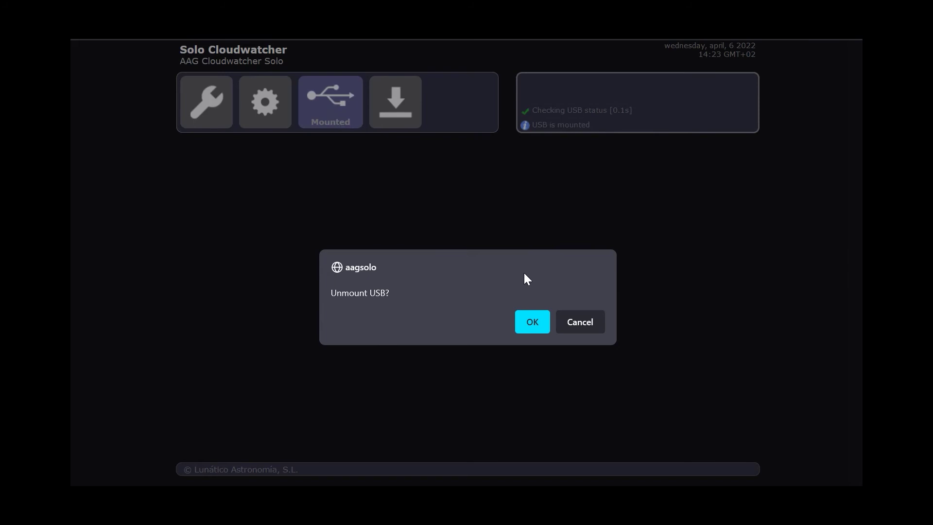
{"action": "left_click", "coordinate": [535, 321]}
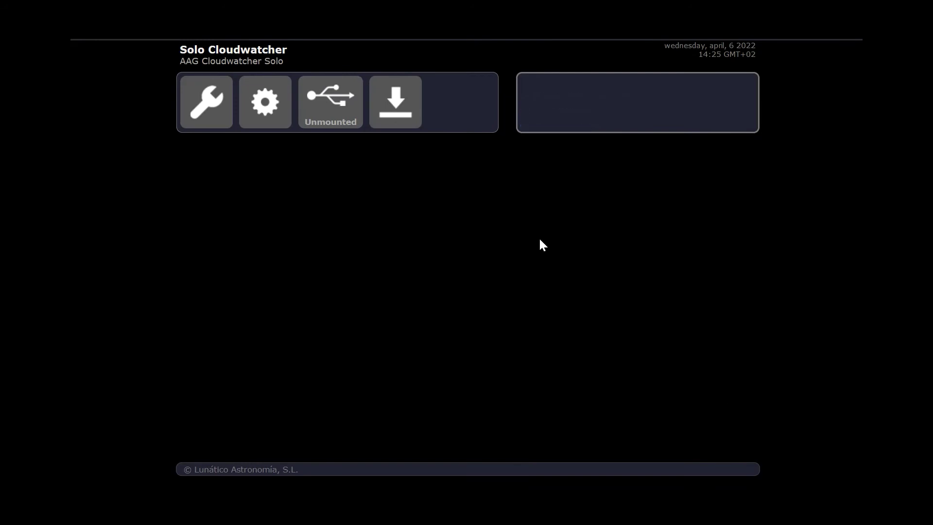
Show the Update and Version control panels reporting current version 37
{"action": "left_click", "coordinate": [400, 104]}
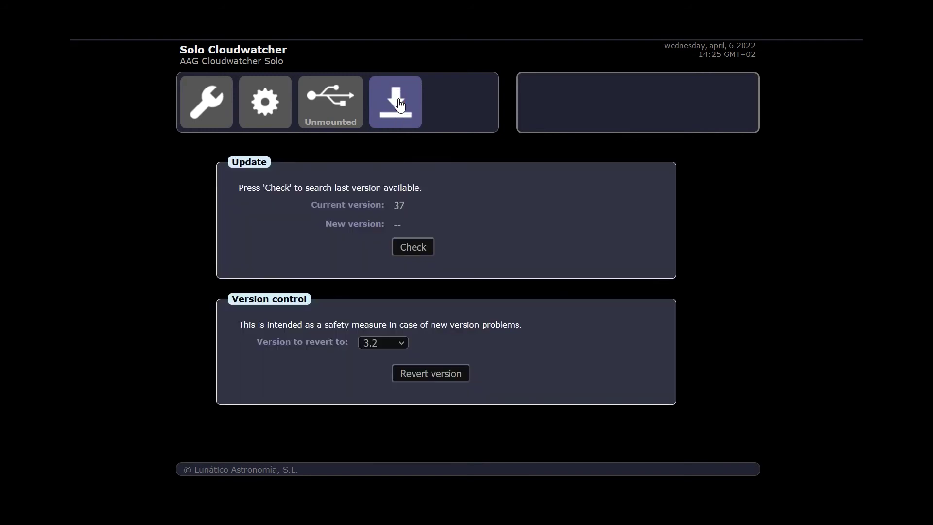